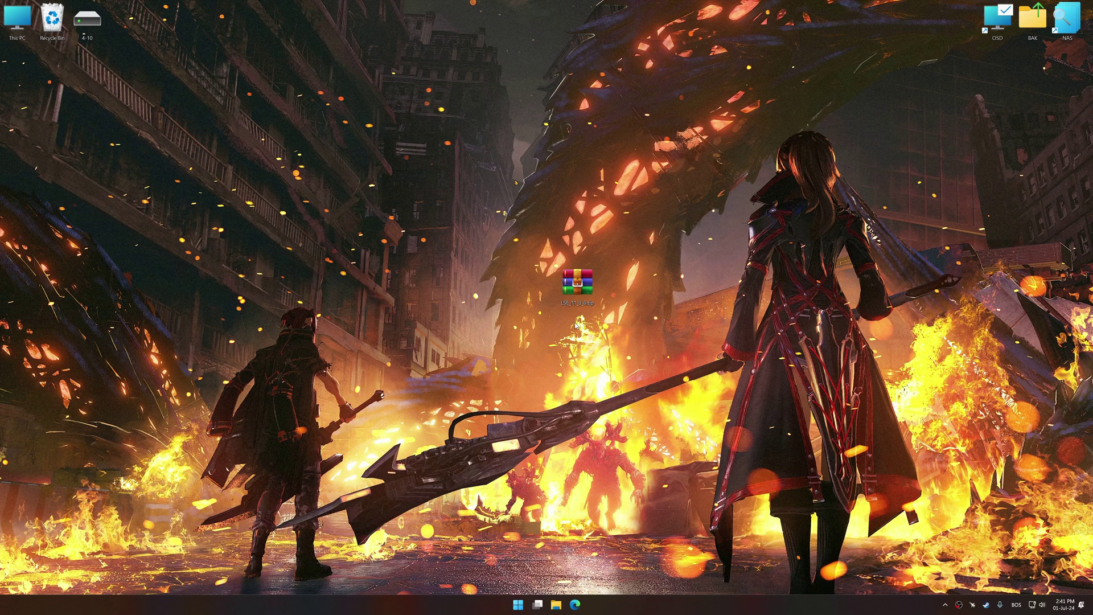
Step: Extract the downloaded archive onto the desktop with WinRAR and launch LowSpecsExperienceSetup.exe
{"action": "right_click", "coordinate": [564, 270]}
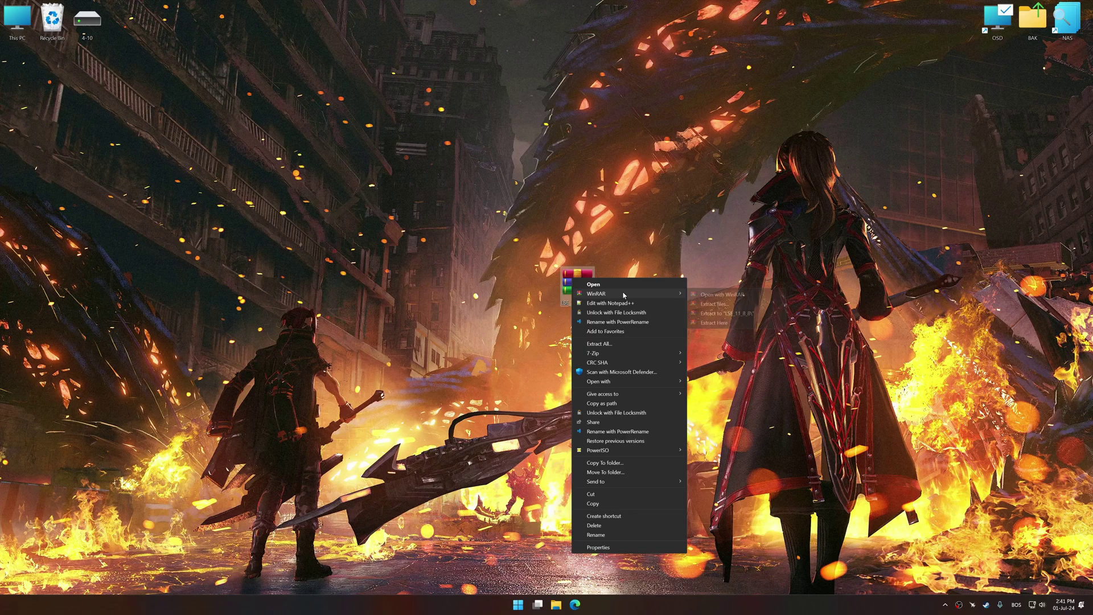
{"action": "left_click", "coordinate": [748, 323]}
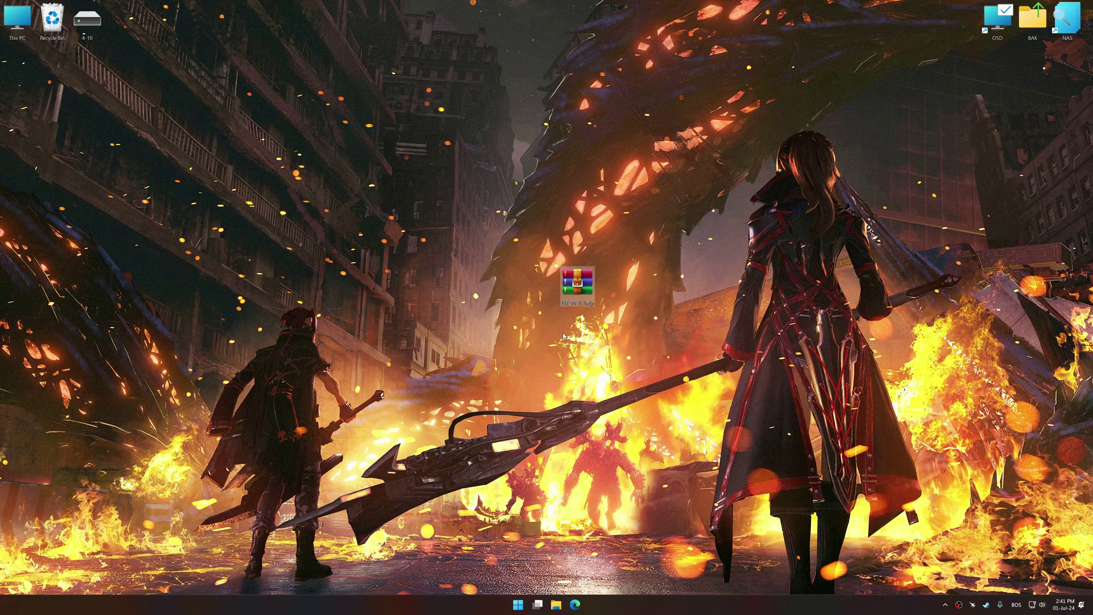
{"action": "left_click", "coordinate": [16, 185]}
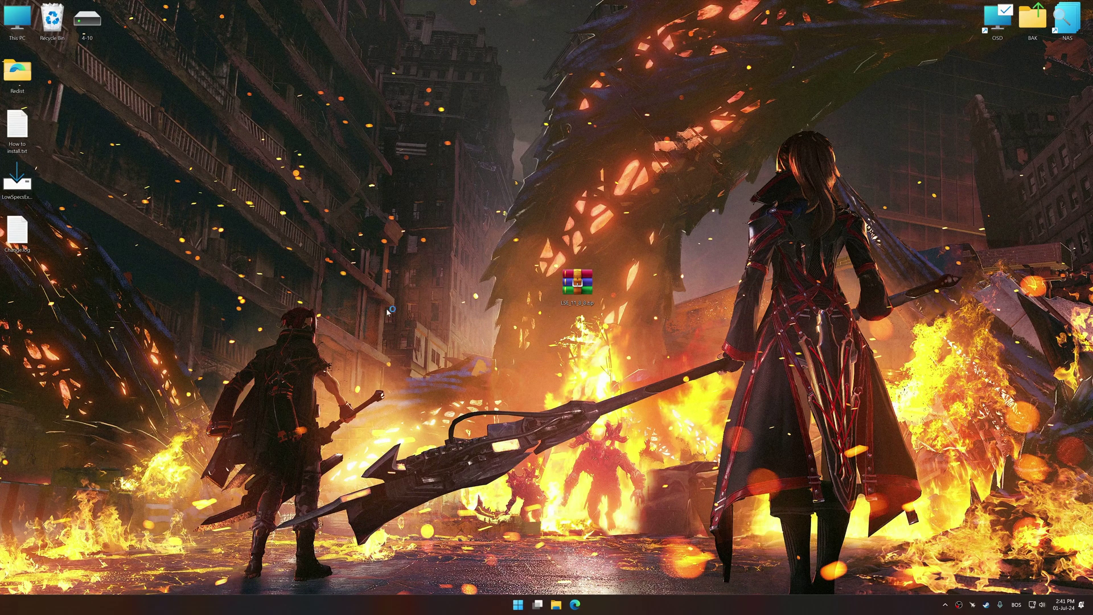
Step: Install Low Specs Experience and move the LSE and RES SWITCH shortcuts to the desktop centre
{"action": "left_click", "coordinate": [618, 382]}
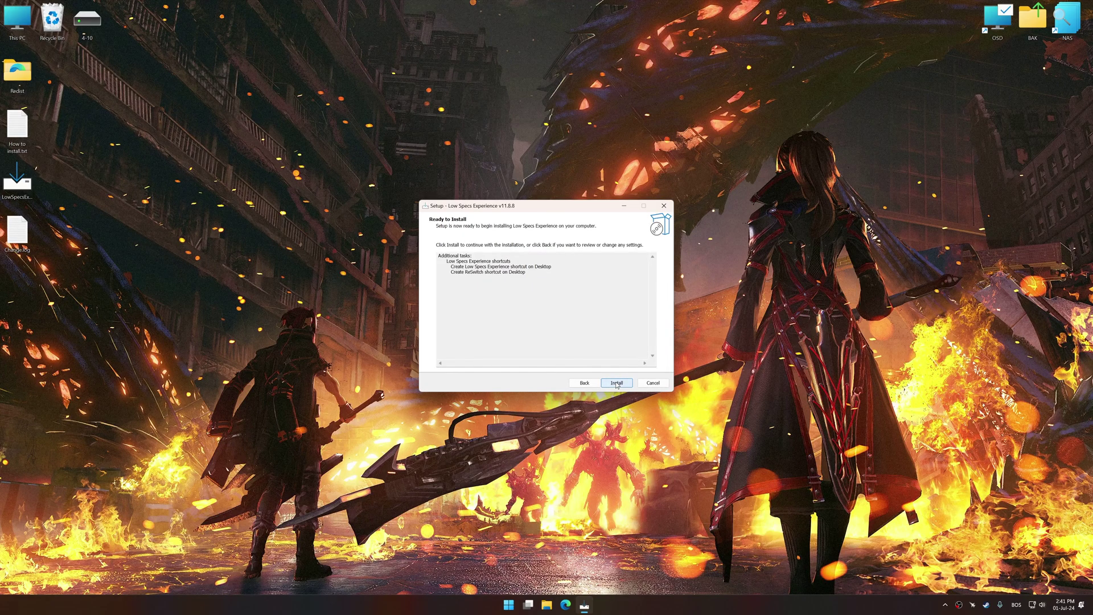
{"action": "left_click", "coordinate": [617, 384]}
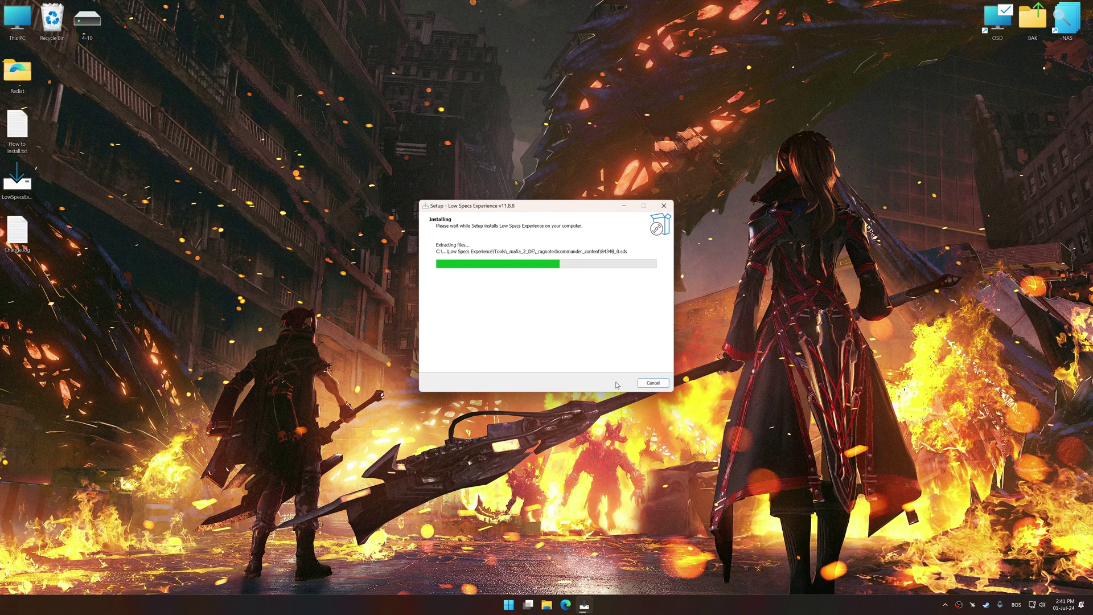
{"action": "left_click", "coordinate": [616, 384]}
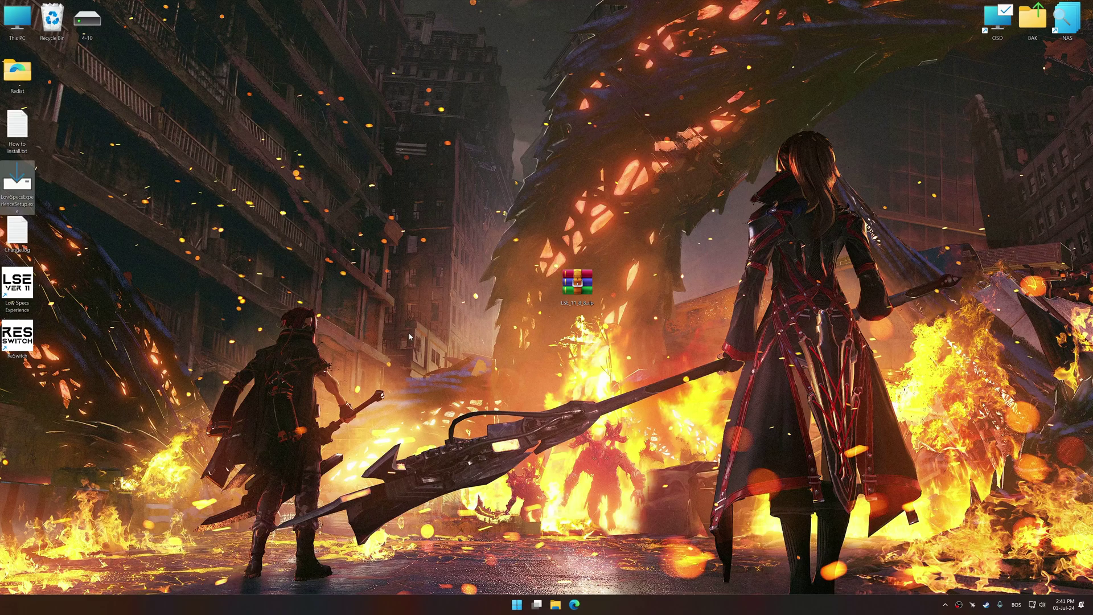
{"action": "left_click_drag", "start_coordinate": [547, 306], "coordinate": [548, 339]}
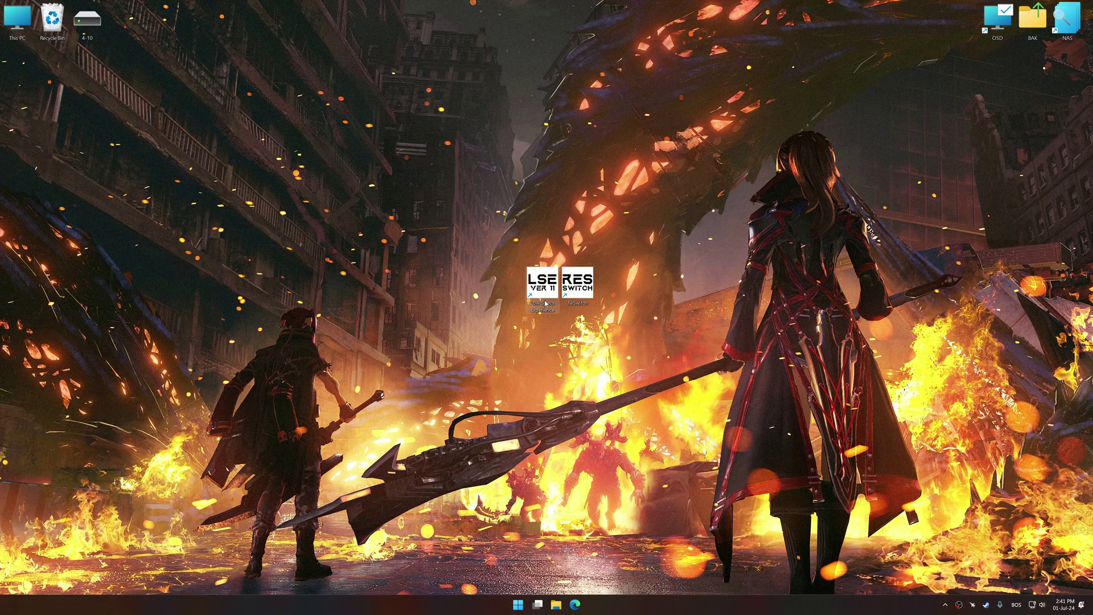
Step: Launch LSE, select Code Vein in the Optimization Catalog and load its optimization package
{"action": "double_click", "coordinate": [549, 314]}
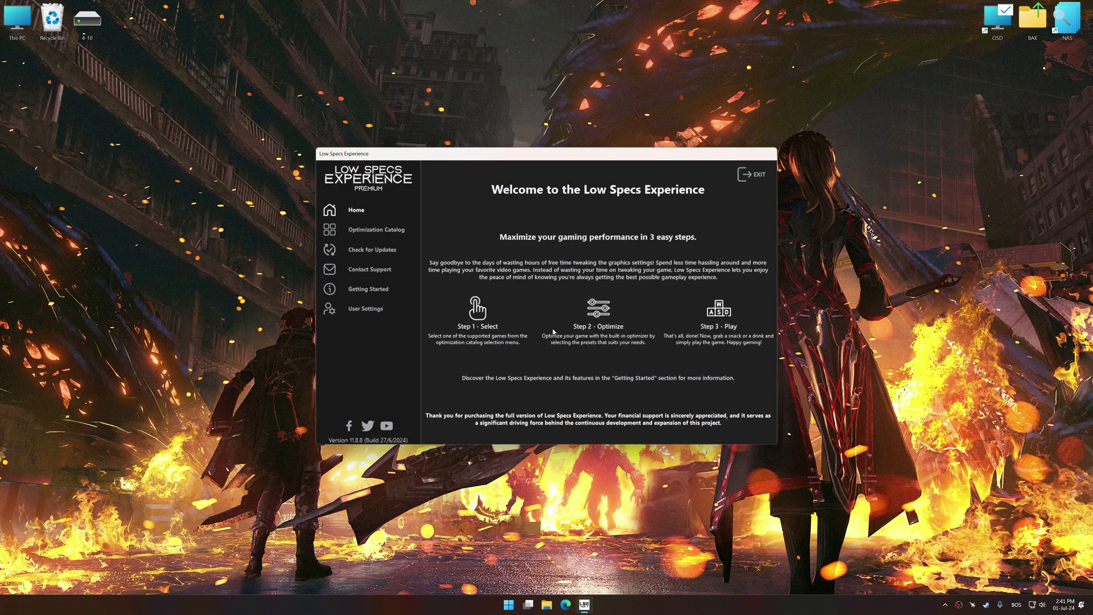
{"action": "left_click", "coordinate": [348, 232]}
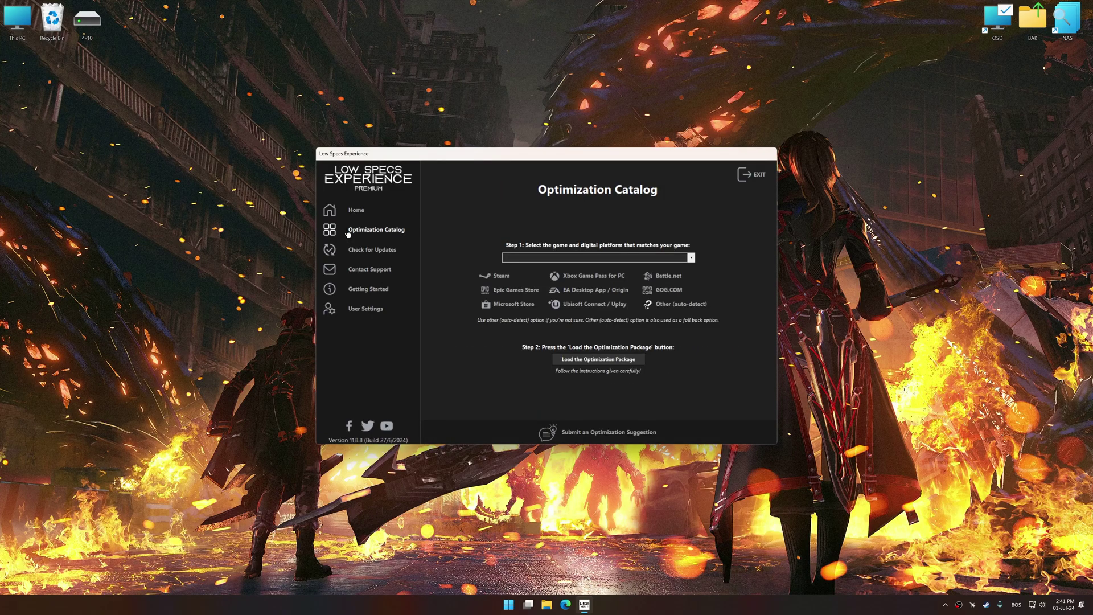
{"action": "left_click", "coordinate": [577, 257]}
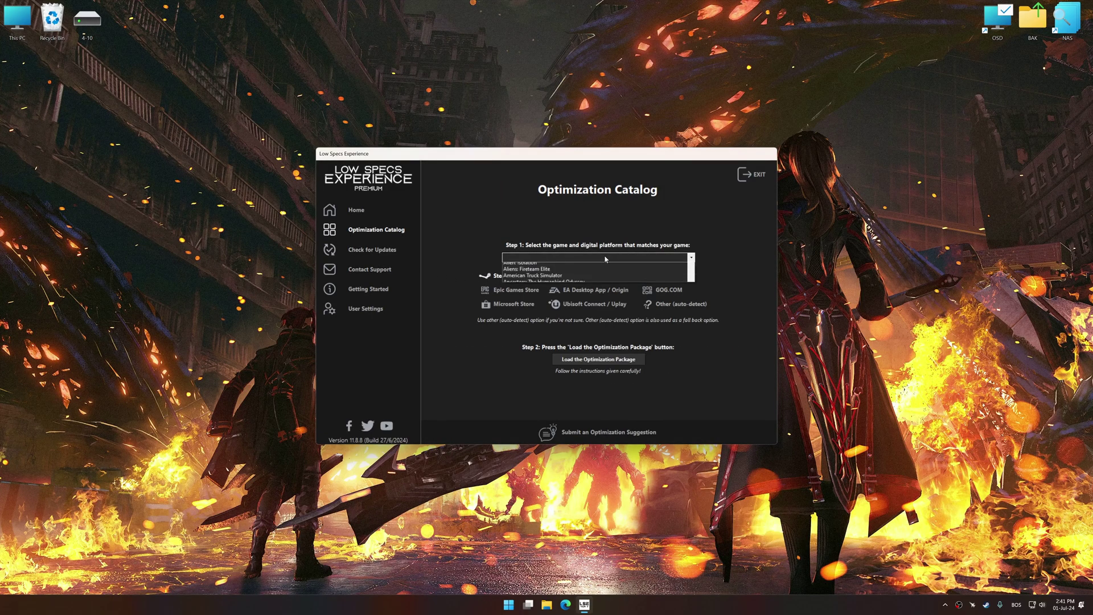
{"action": "scroll", "coordinate": [587, 329], "scroll_direction": "down", "scroll_amount": 2}
{"action": "scroll", "coordinate": [587, 332], "scroll_direction": "down", "scroll_amount": 2}
{"action": "scroll", "coordinate": [587, 329], "scroll_direction": "down", "scroll_amount": 2}
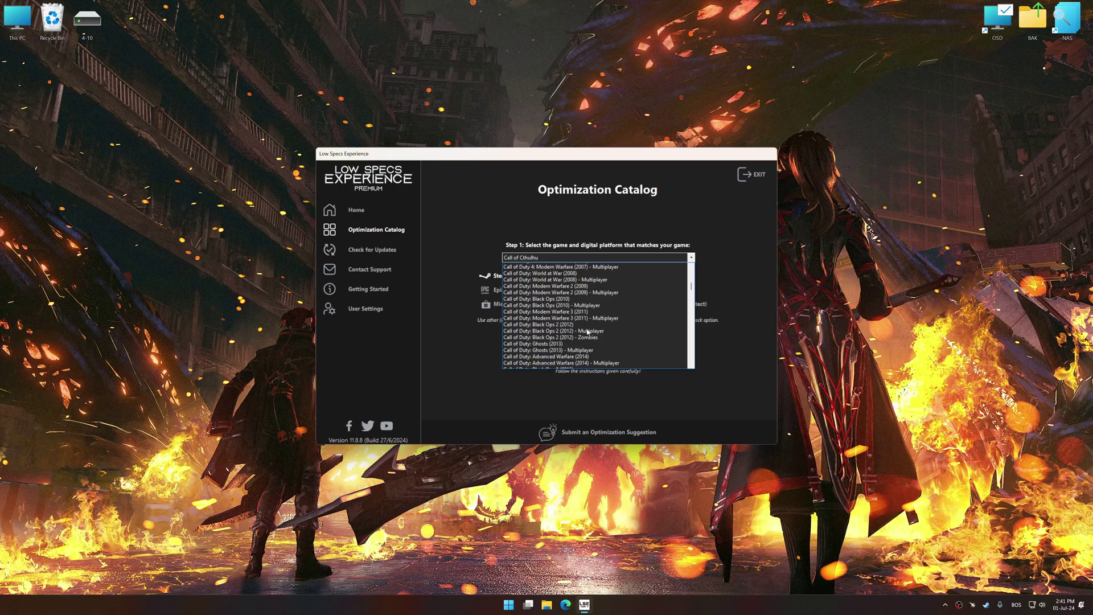
{"action": "scroll", "coordinate": [587, 330], "scroll_direction": "down", "scroll_amount": 2}
{"action": "scroll", "coordinate": [587, 331], "scroll_direction": "down", "scroll_amount": 2}
{"action": "scroll", "coordinate": [587, 332], "scroll_direction": "down", "scroll_amount": 2}
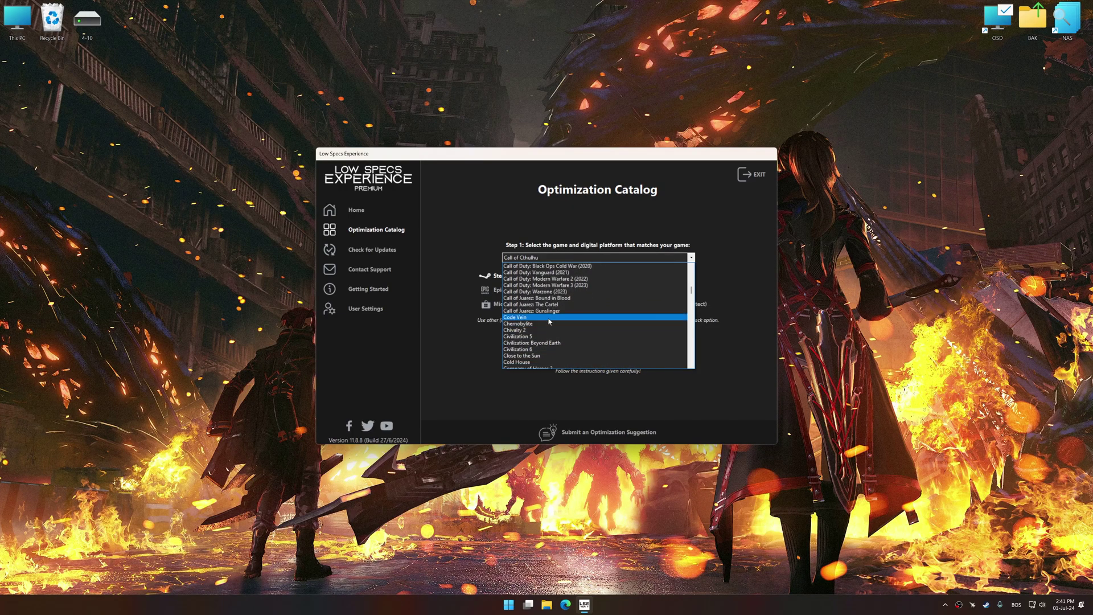
{"action": "left_click", "coordinate": [547, 318]}
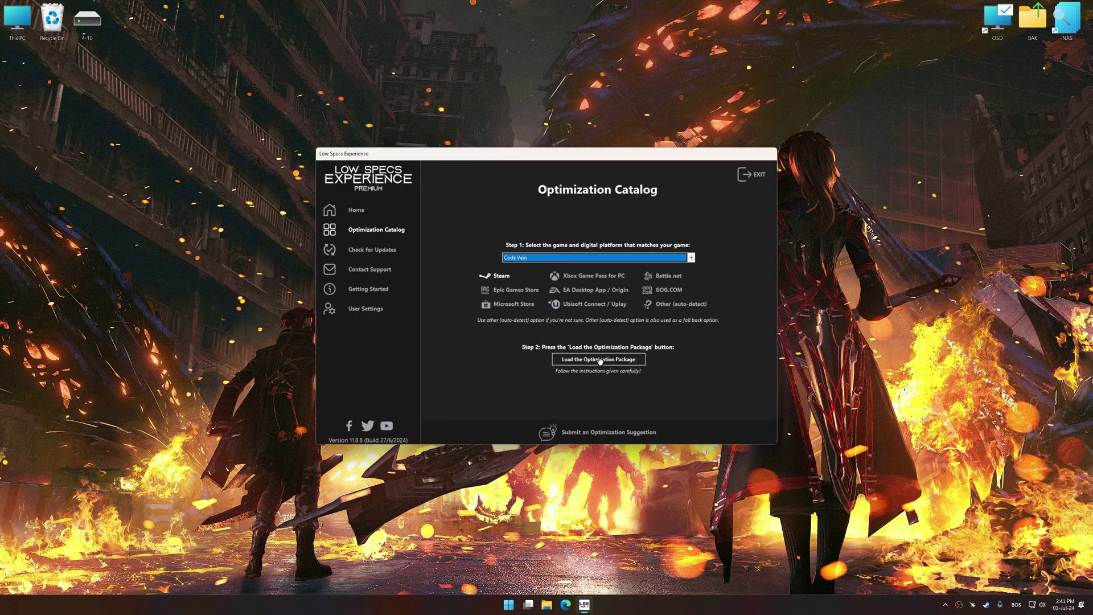
{"action": "left_click", "coordinate": [600, 360]}
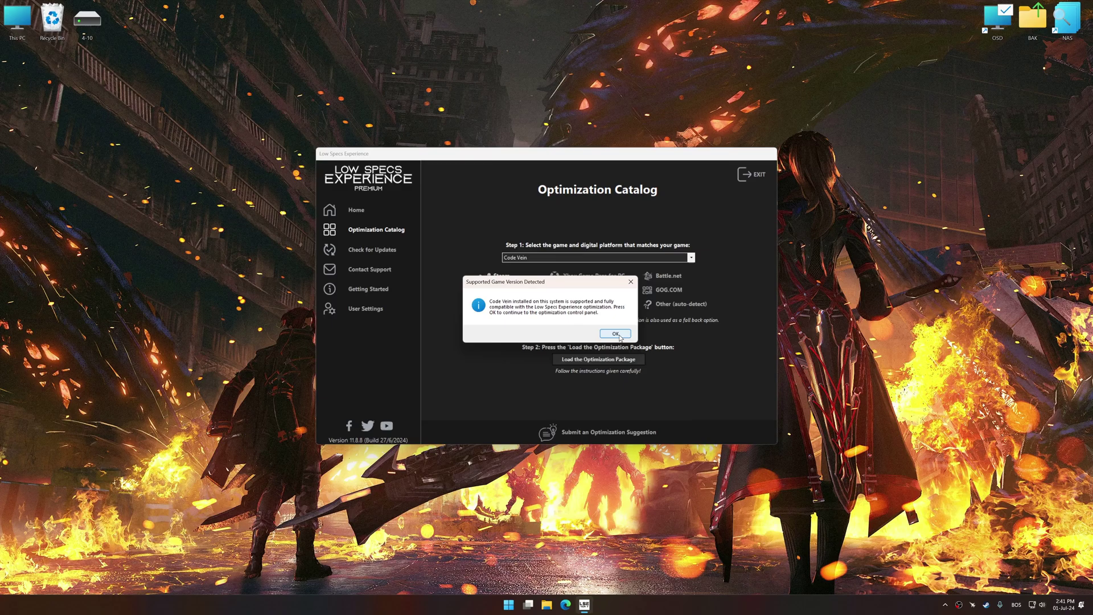
Step: Dismiss the supported-game notice and set Optimized Settings to Balanced at 3840 x 2160
{"action": "left_click", "coordinate": [619, 335]}
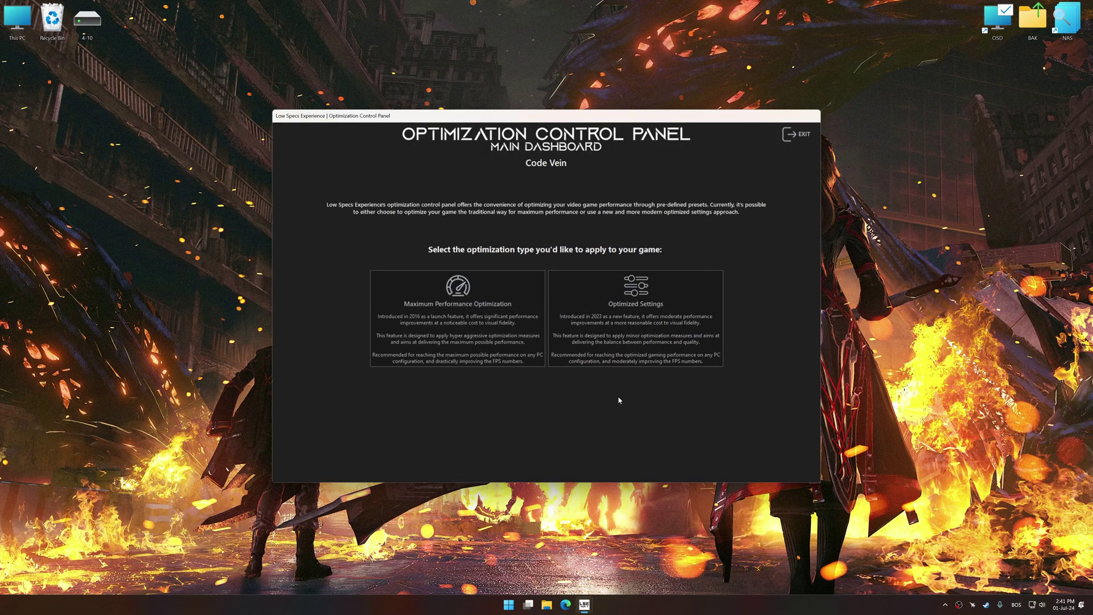
{"action": "left_click", "coordinate": [631, 341]}
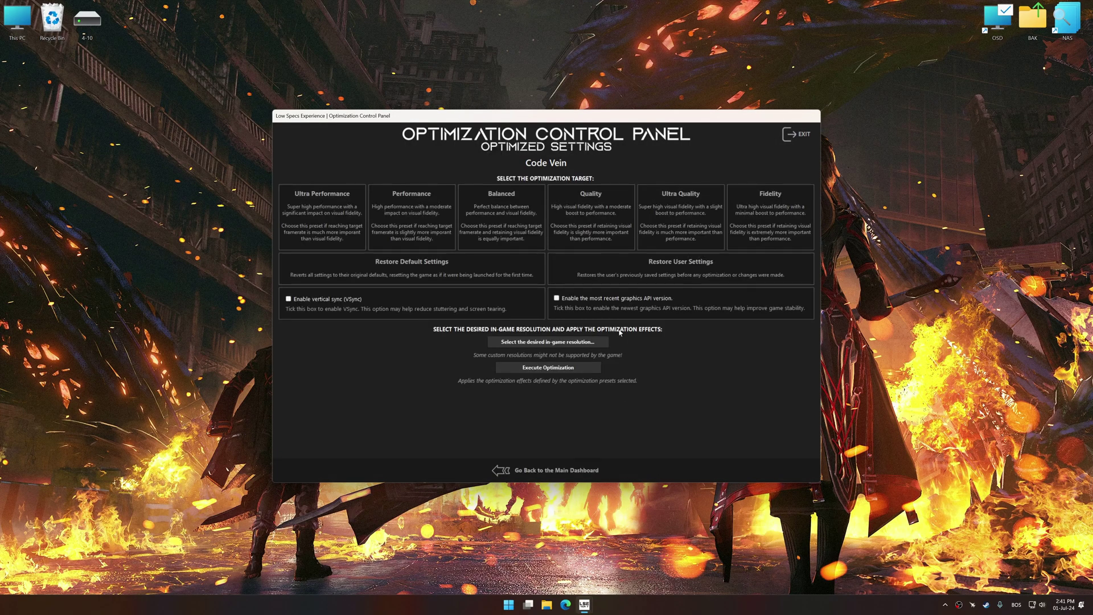
{"action": "left_click", "coordinate": [547, 342]}
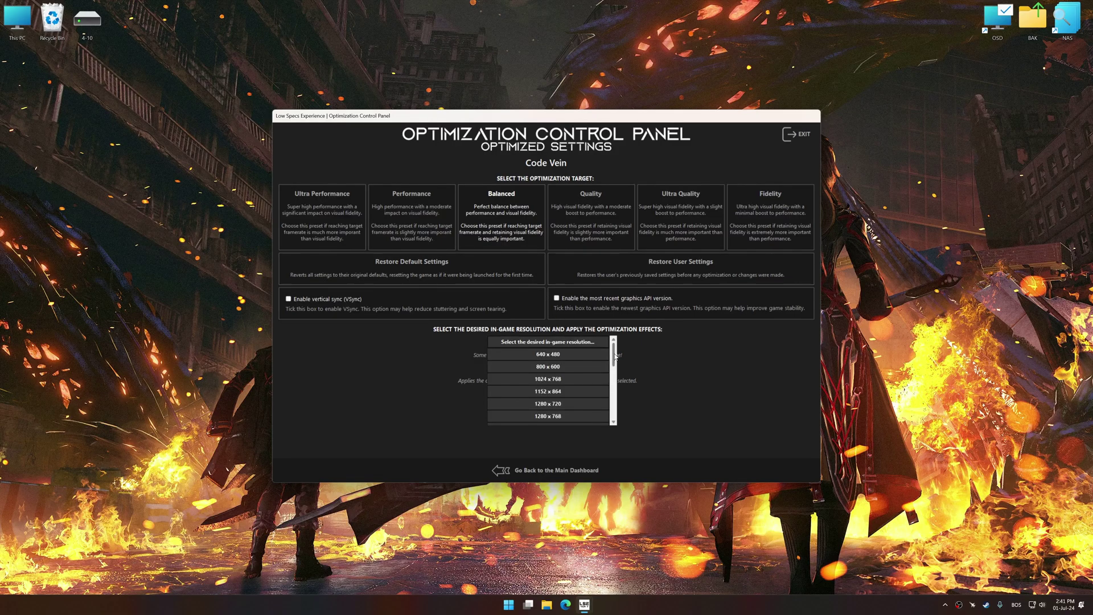
{"action": "scroll", "coordinate": [563, 382], "scroll_direction": "down", "scroll_amount": 3}
{"action": "left_click", "coordinate": [560, 392]}
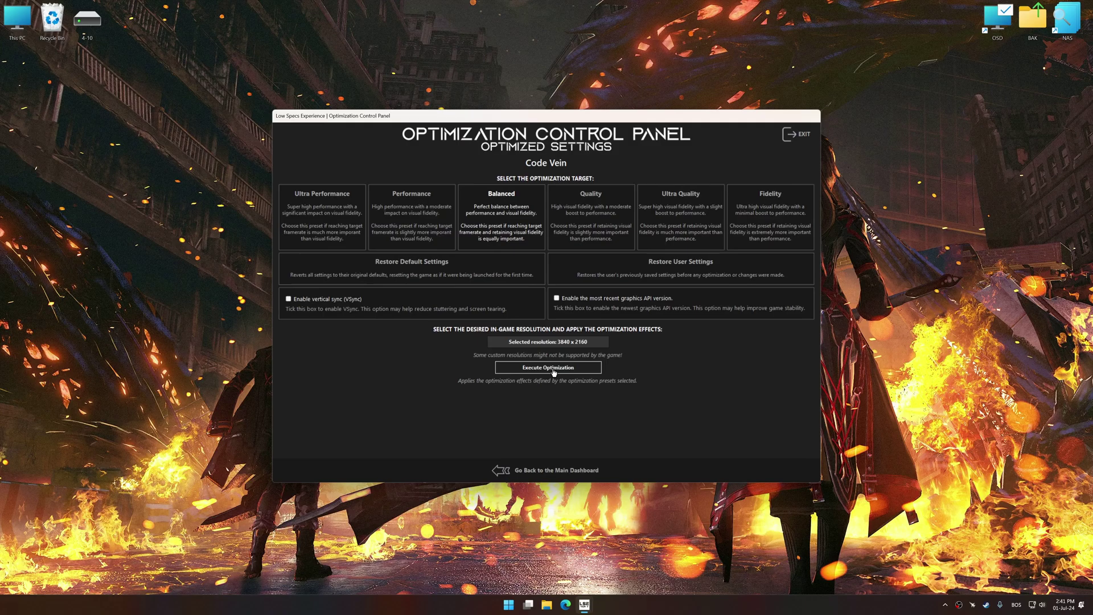
Step: Execute the Balanced 3840 x 2160 optimization, then restore Code Vein's backed-up user settings
{"action": "left_click", "coordinate": [554, 369]}
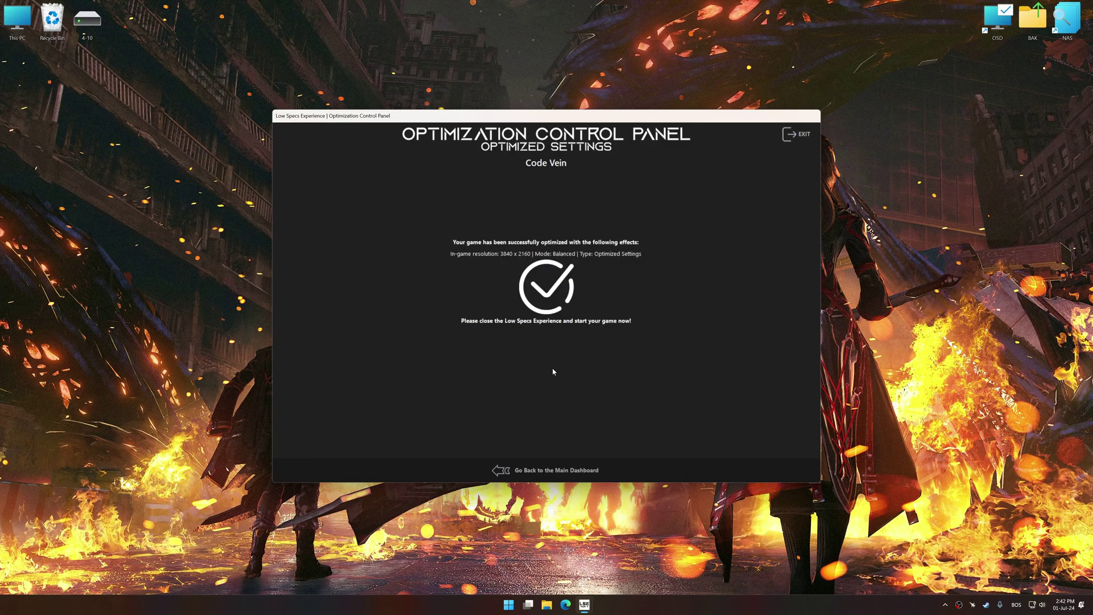
{"action": "left_click", "coordinate": [556, 470]}
{"action": "left_click", "coordinate": [630, 350]}
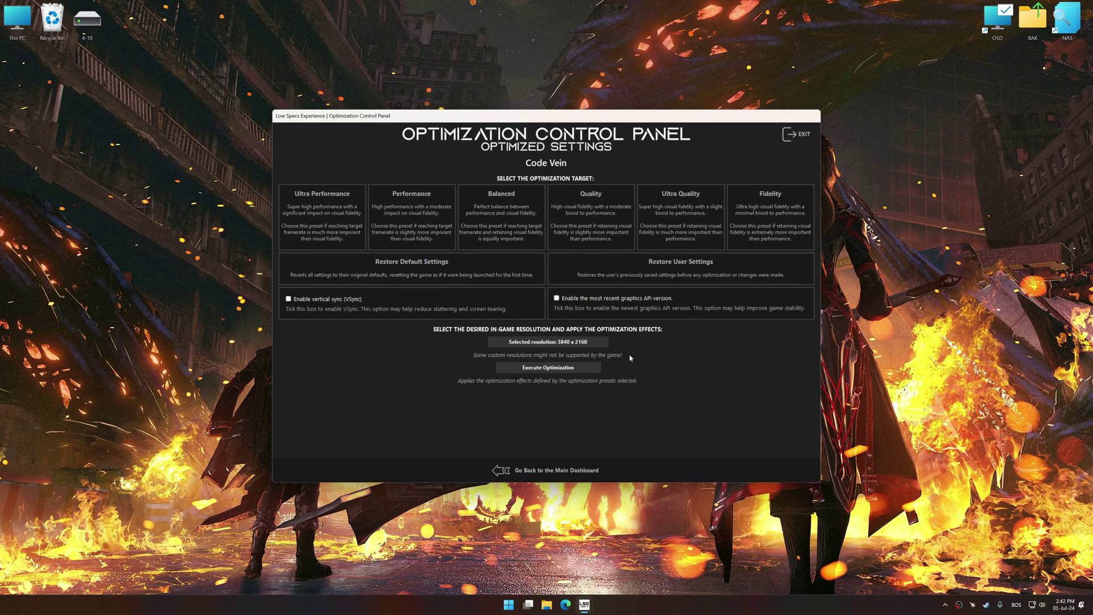
{"action": "left_click", "coordinate": [630, 277]}
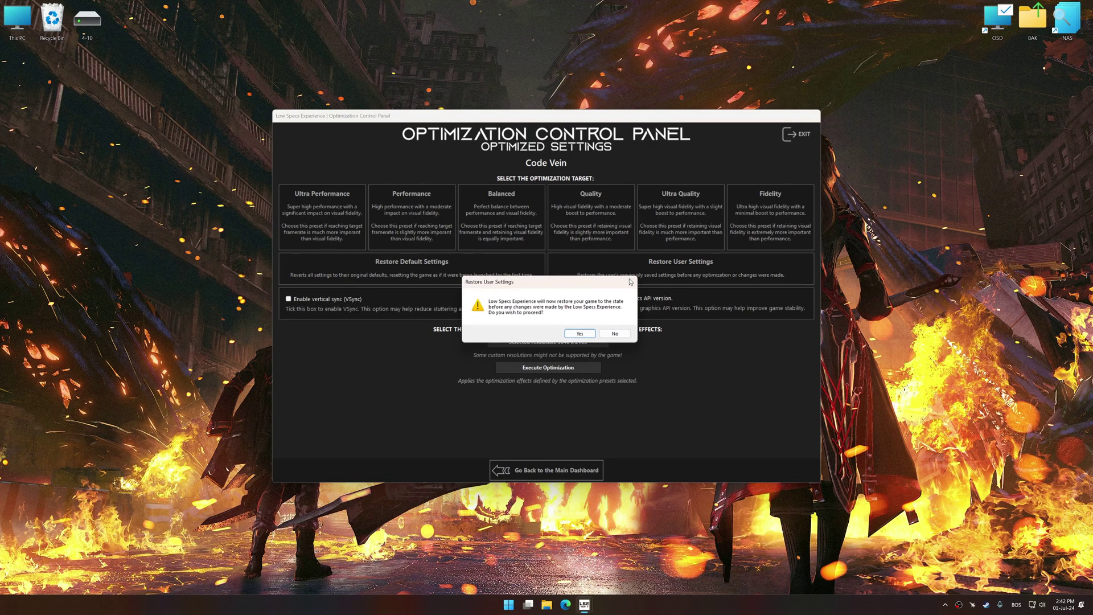
{"action": "left_click", "coordinate": [580, 333]}
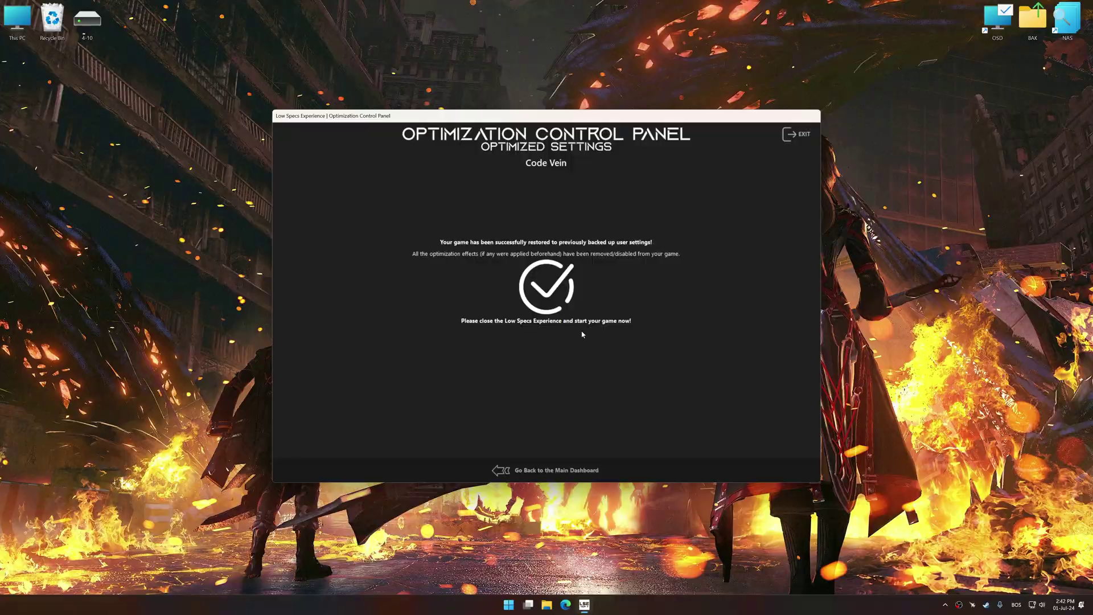